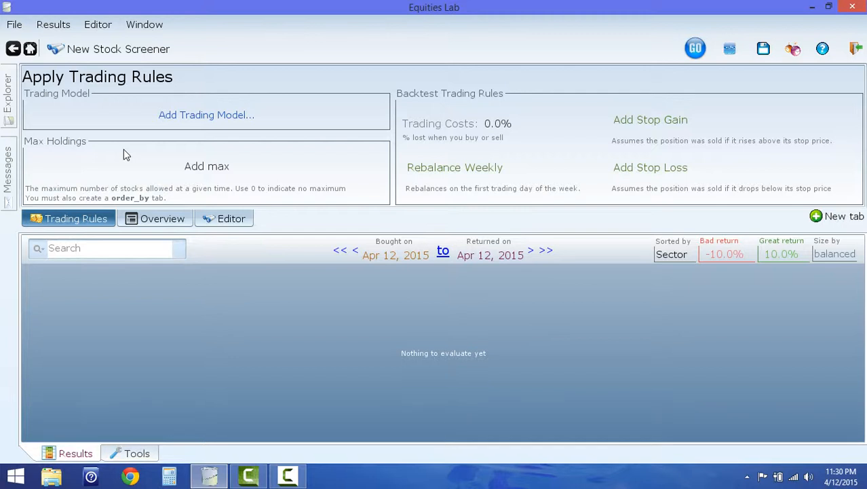
- Open the screener's condition editor and add a first condition requiring 0 < P/E < 10
left_click(231, 220)
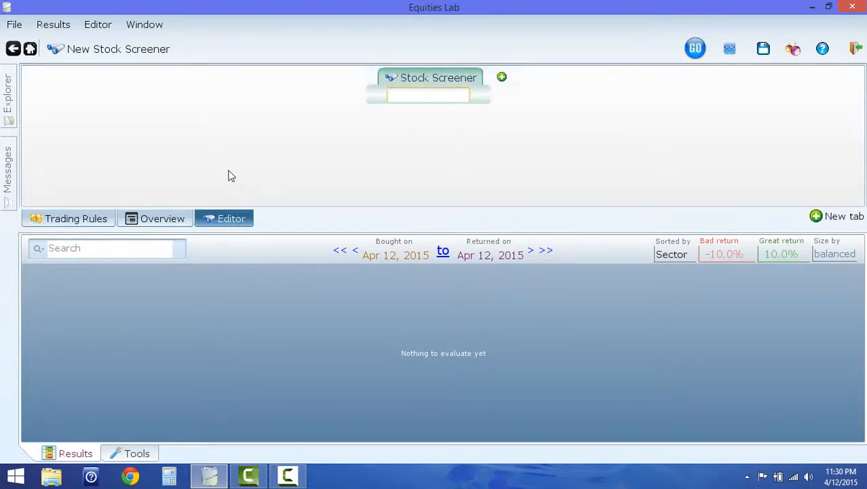
type("0 < pe < 10")
key("Return")
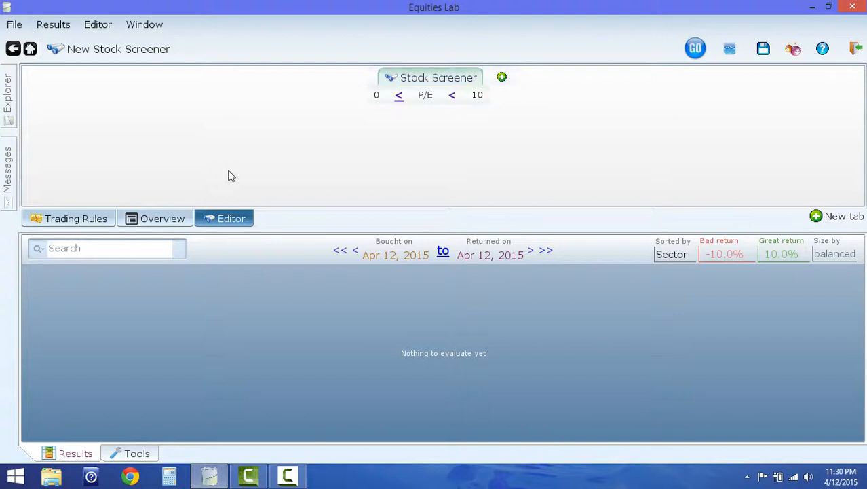
- Try to add a second condition by entering "Dividend yield > 0.03" as one whole expression
left_click(502, 78)
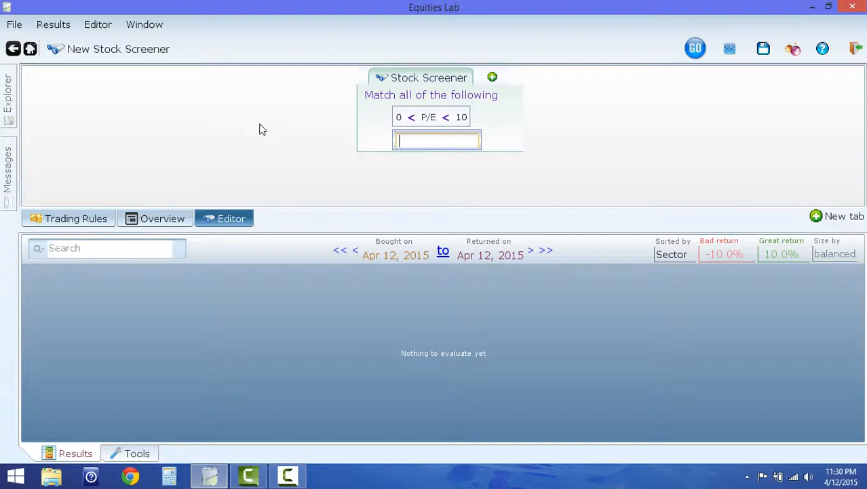
type("Div")
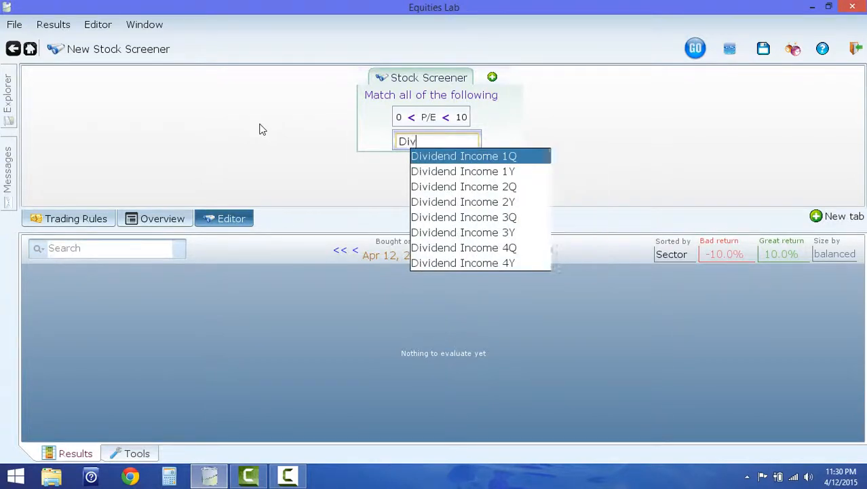
type("idend yield")
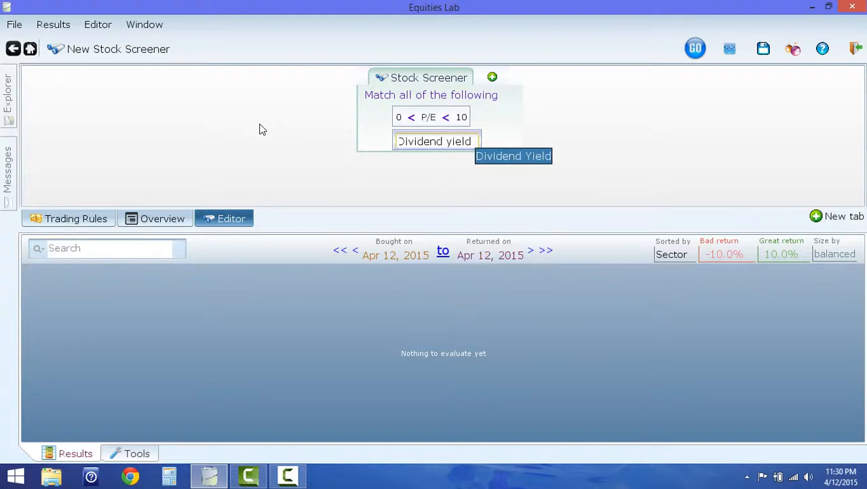
type(" >")
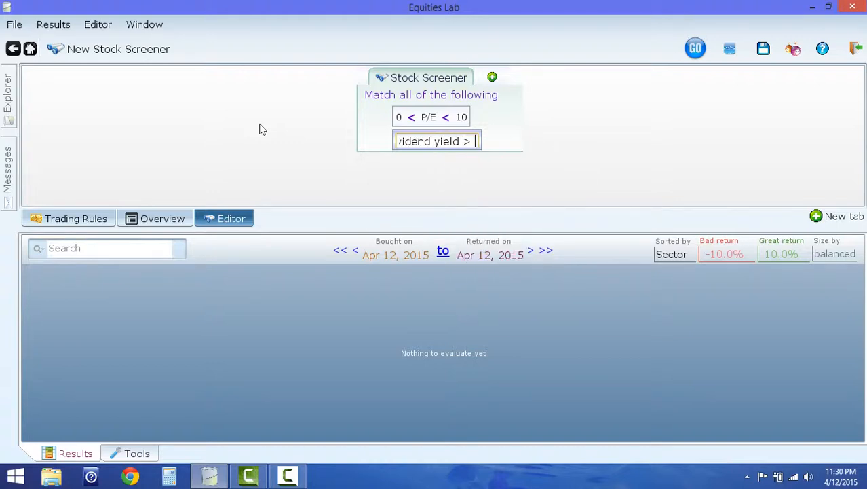
type(" 0.03")
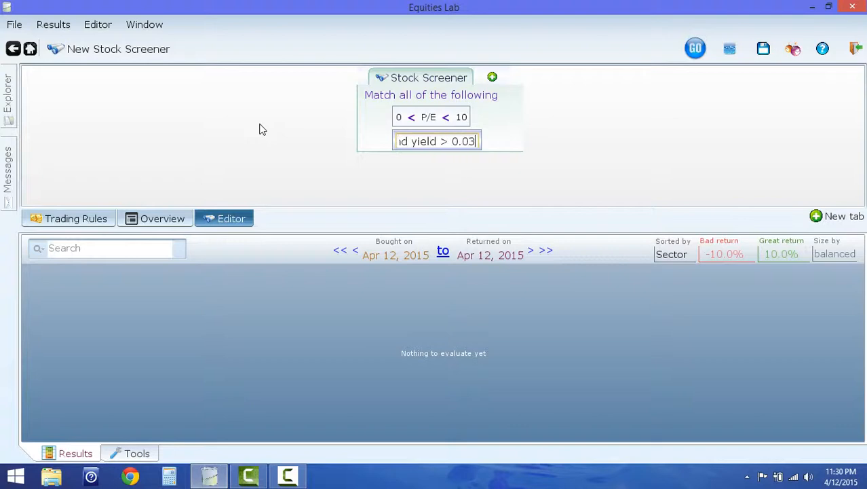
key("Return")
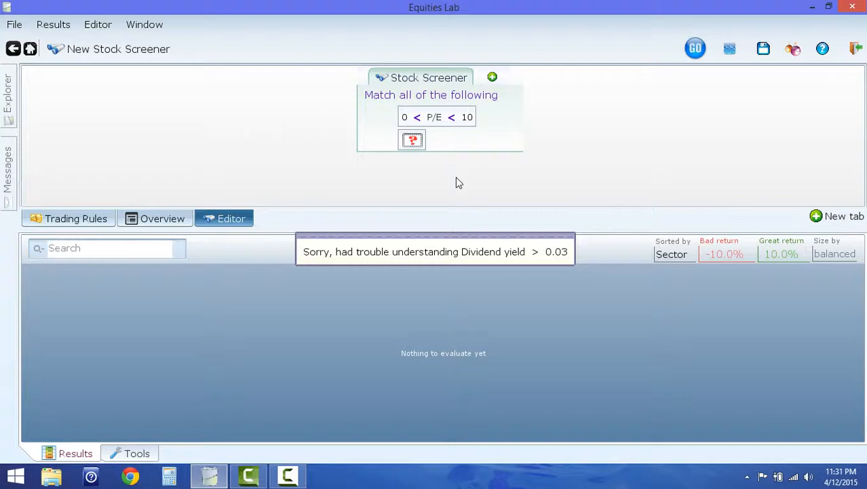
- Fill the unresolved second condition with the suggested Dividend Yield variable, greater than 0.03
left_click(412, 139)
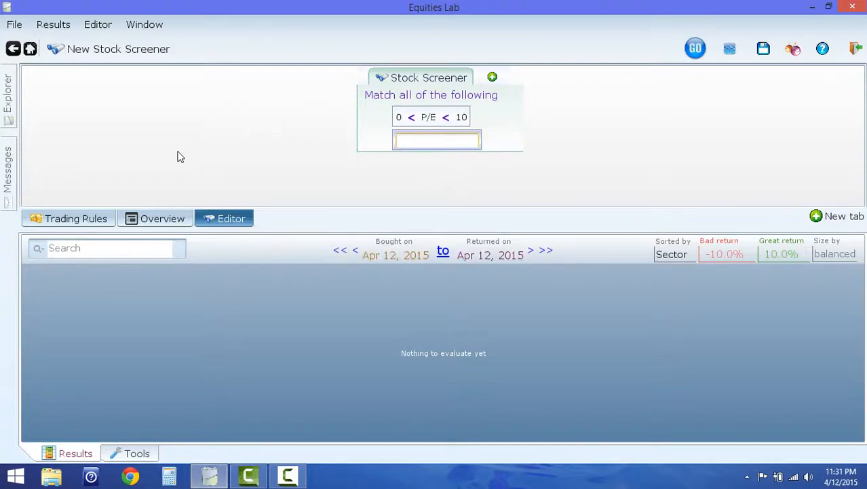
type("Dividend")
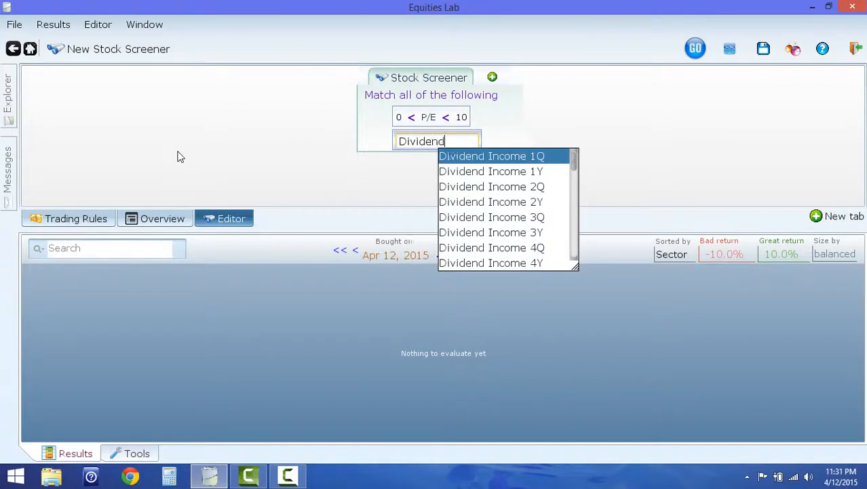
type(" y")
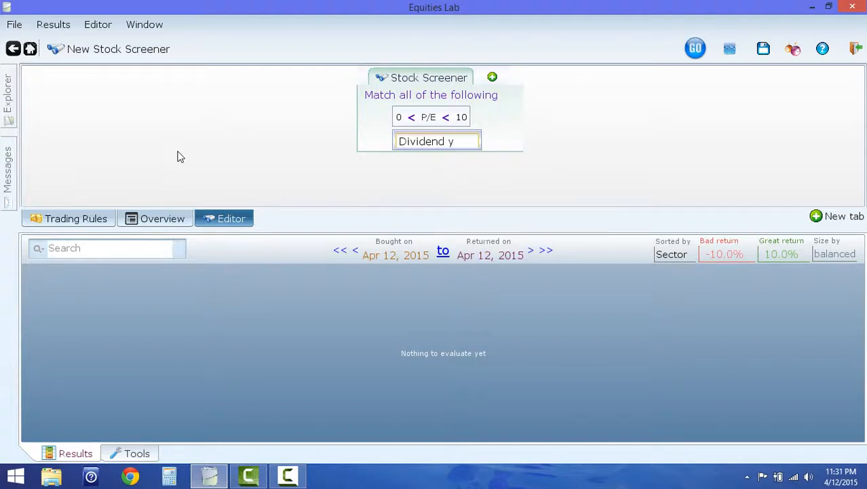
key("Return")
type("0")
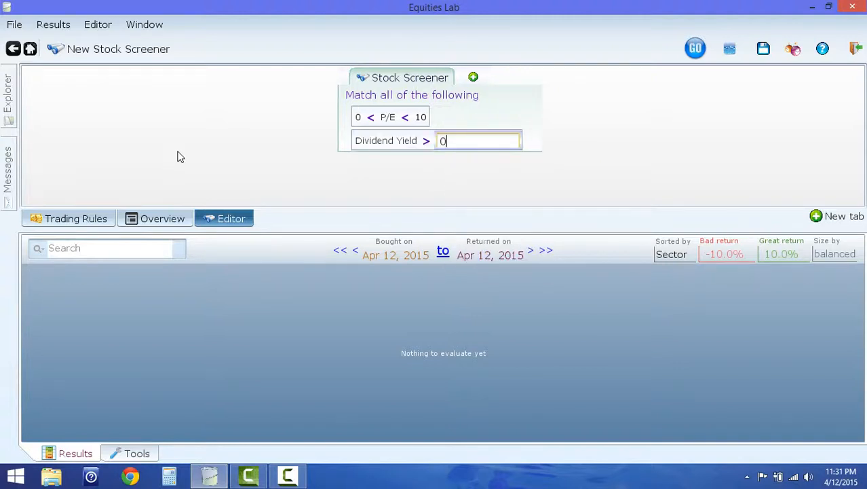
type(".03")
key("Return")
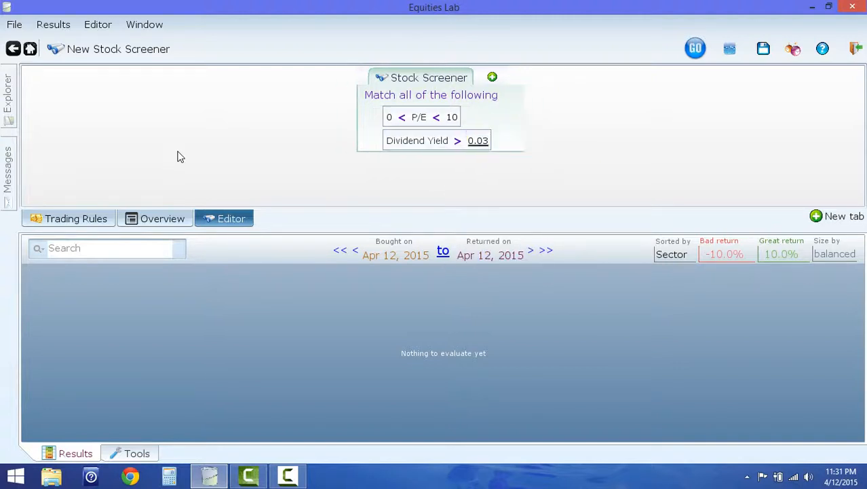
- Add a third condition to the stock screener requiring Dividend Yield > 0.1
mouse_move(407, 145)
left_click(493, 78)
type("Di")
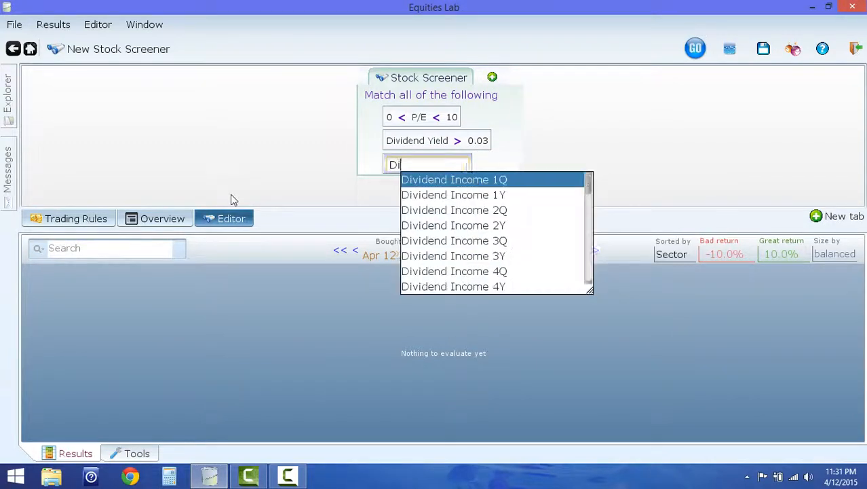
type("vidend y")
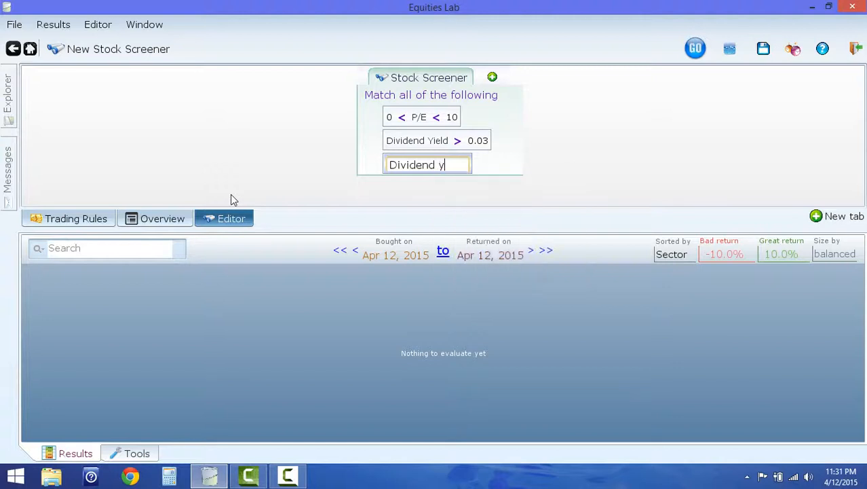
type("ield>")
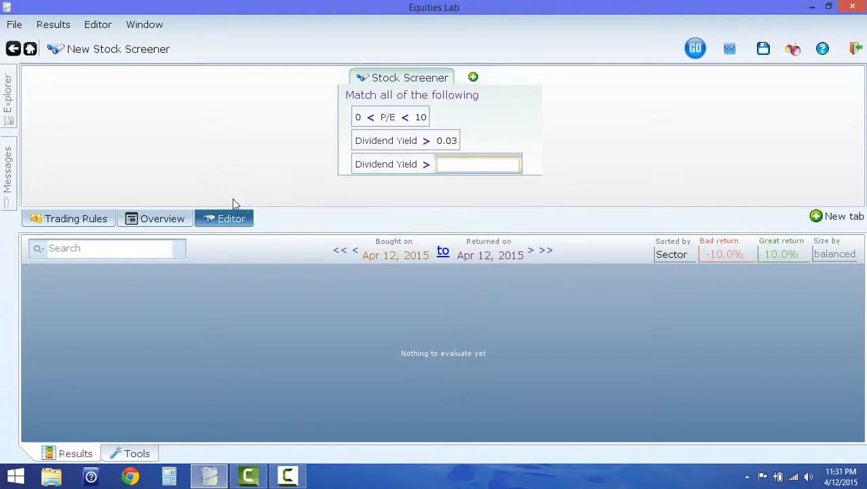
type("0.1")
key("Return")
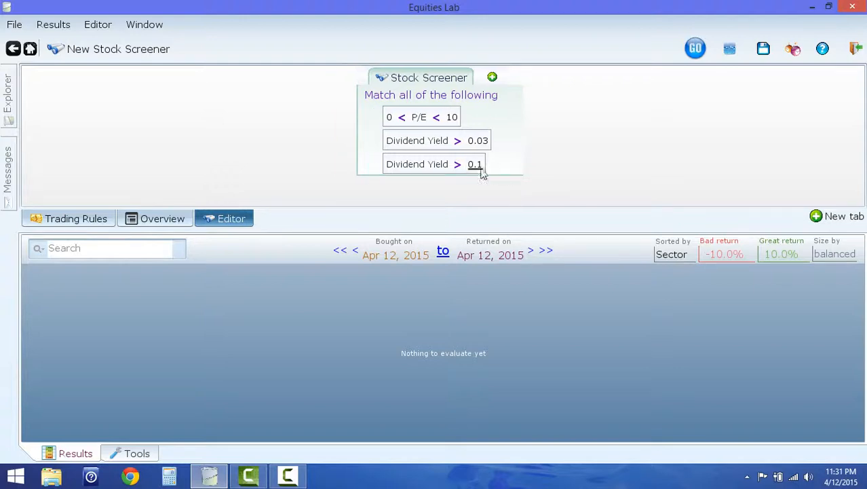
- Change the comparison operator in the 0.1 Dividend Yield condition to less than (<)
right_click(458, 164)
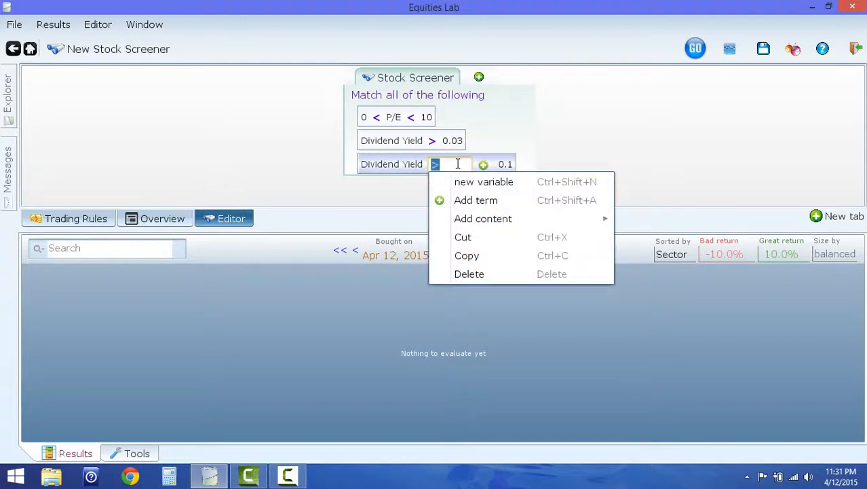
type("<")
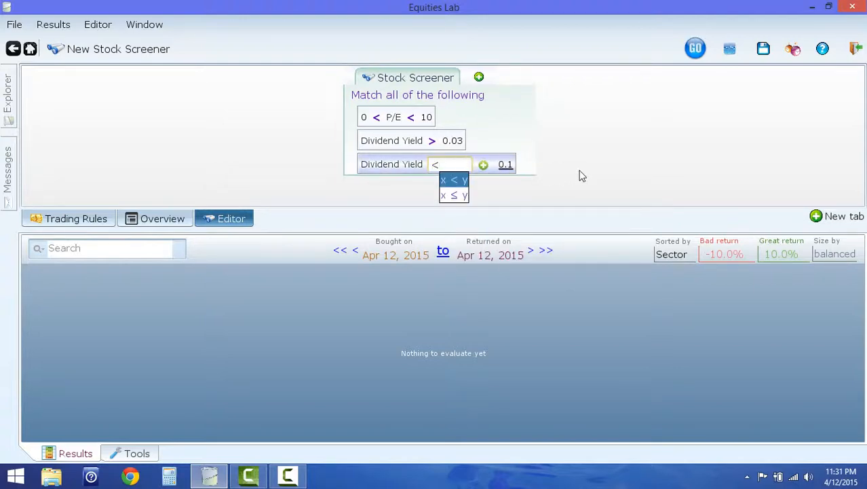
left_click(582, 176)
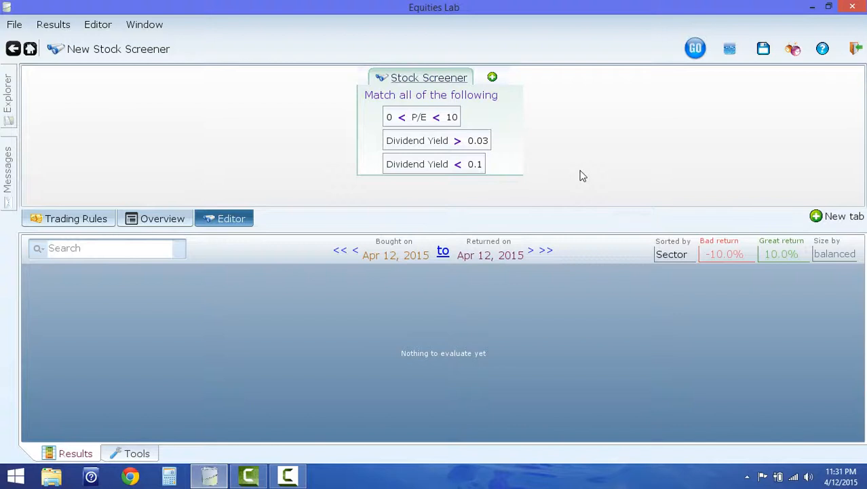
- Add a fourth condition based on Close and turn its Close term into a division with Close as the dividend
left_click(492, 78)
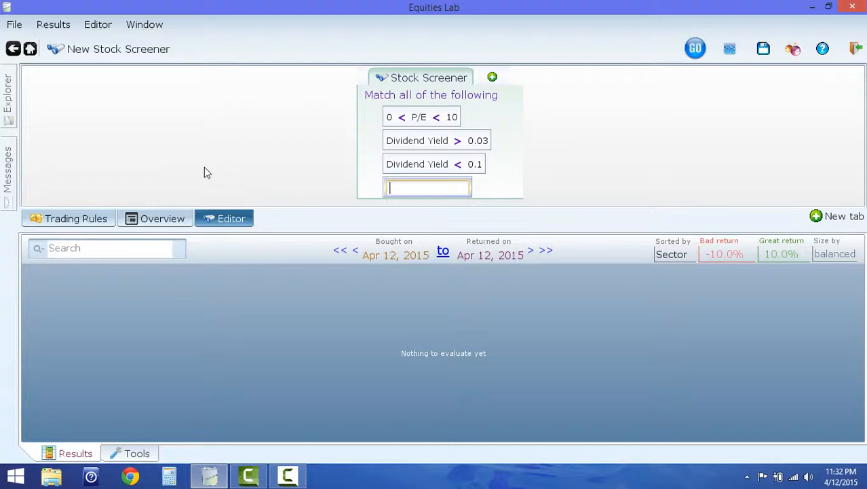
type("close")
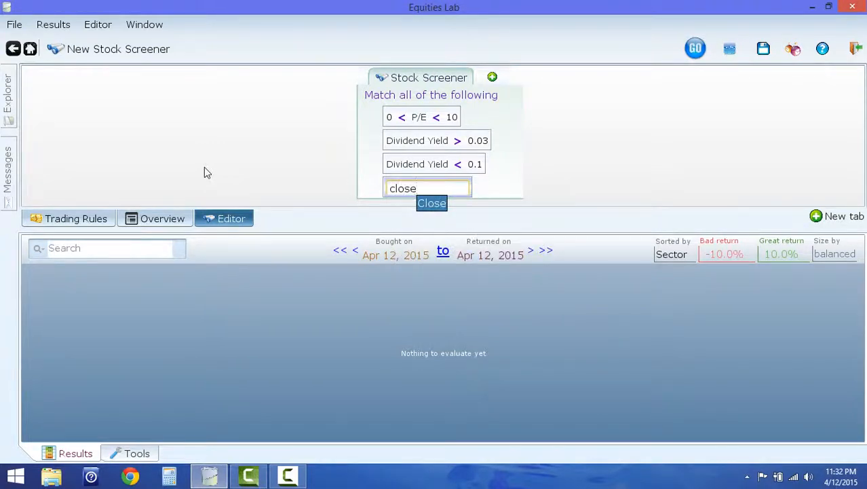
key("Return")
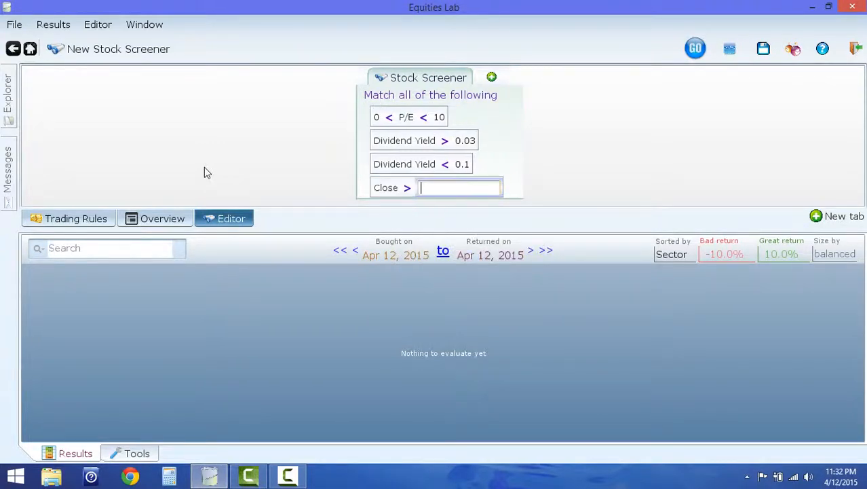
mouse_move(388, 193)
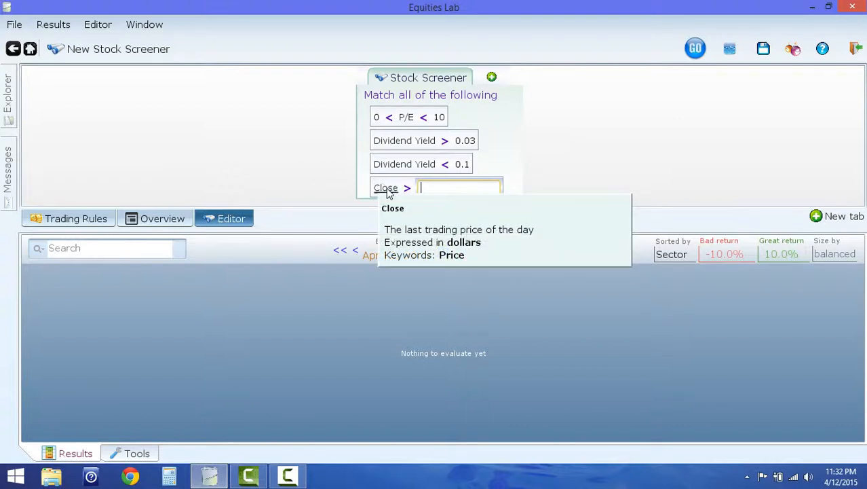
right_click(388, 193)
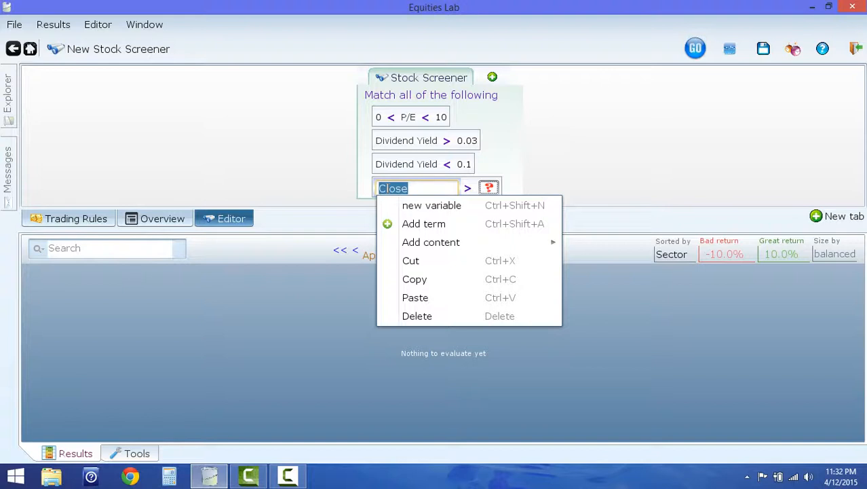
type("/")
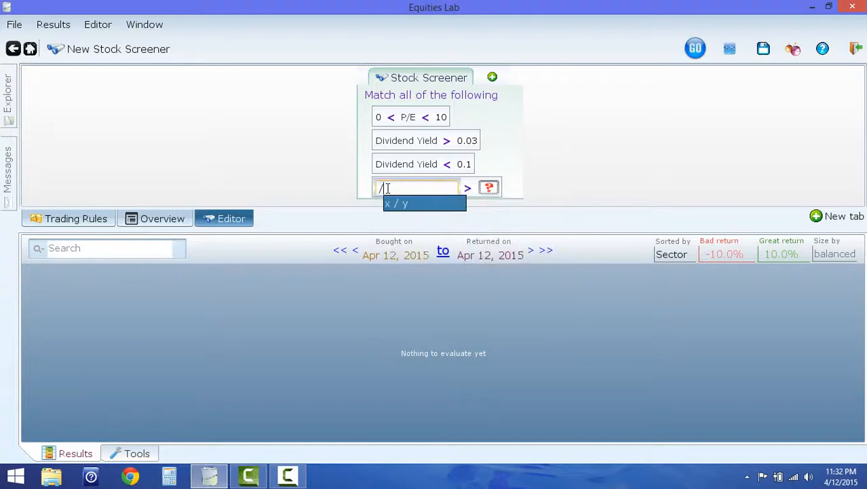
key("Return")
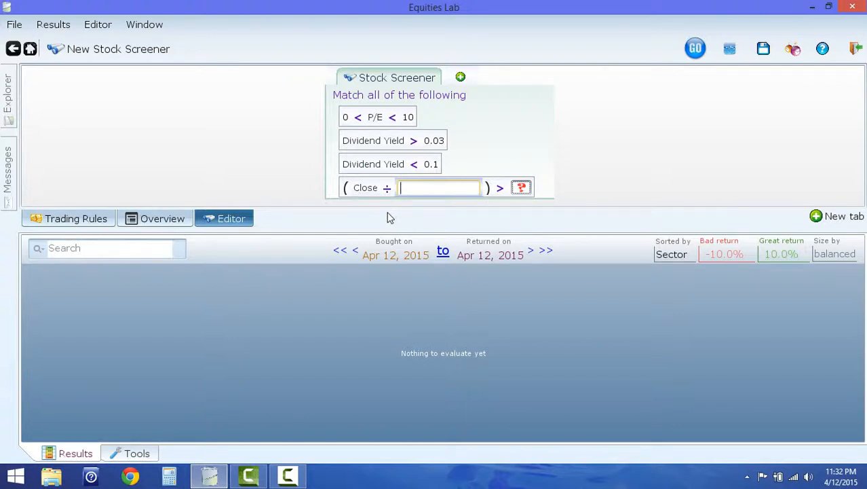
- Set the divisor to Close as of 252 days ago, using the "X as_of n days ago" operator
type("as")
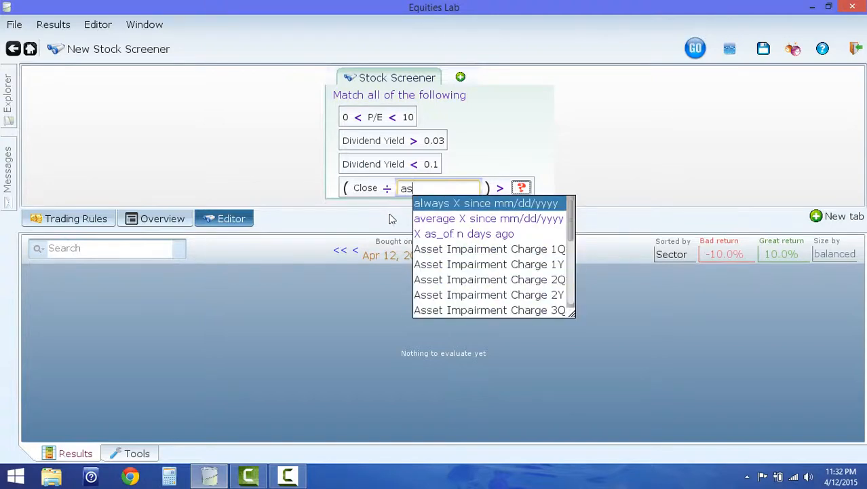
mouse_move(441, 236)
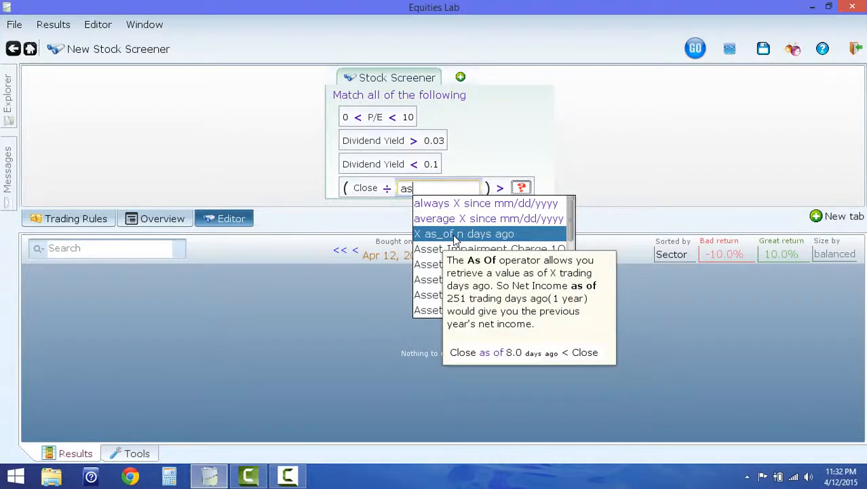
left_click(455, 235)
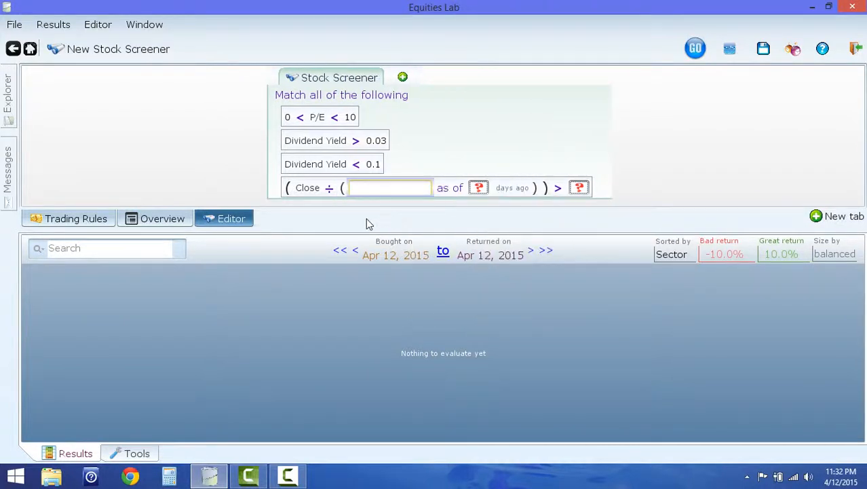
type("close")
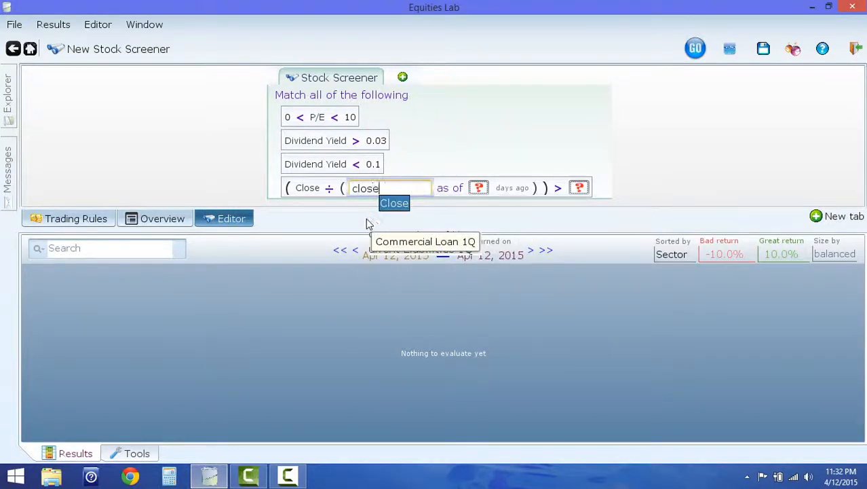
key("Escape")
key("Return")
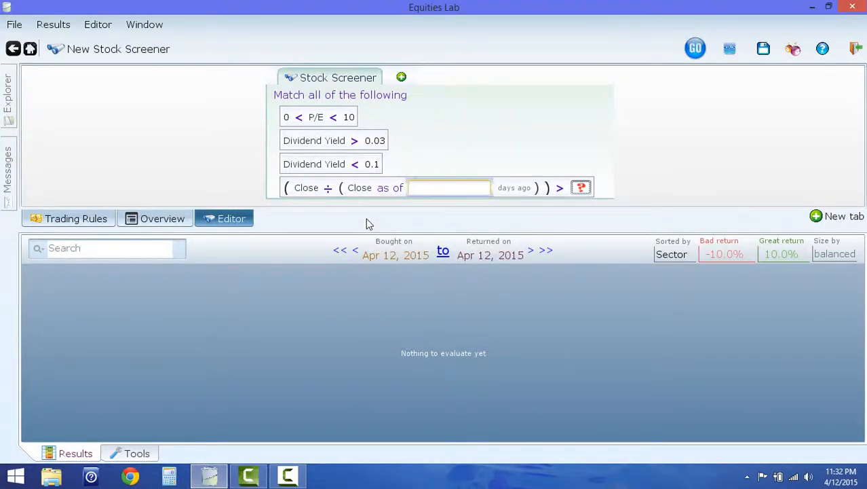
type("252")
key("Return")
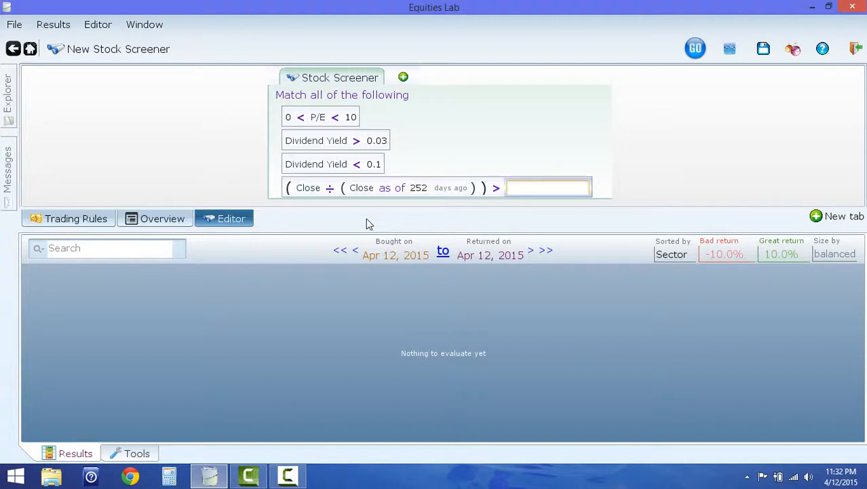
- Require the price ratio to be greater than 1.2 and run the stock screener
type("1.2")
key("Return")
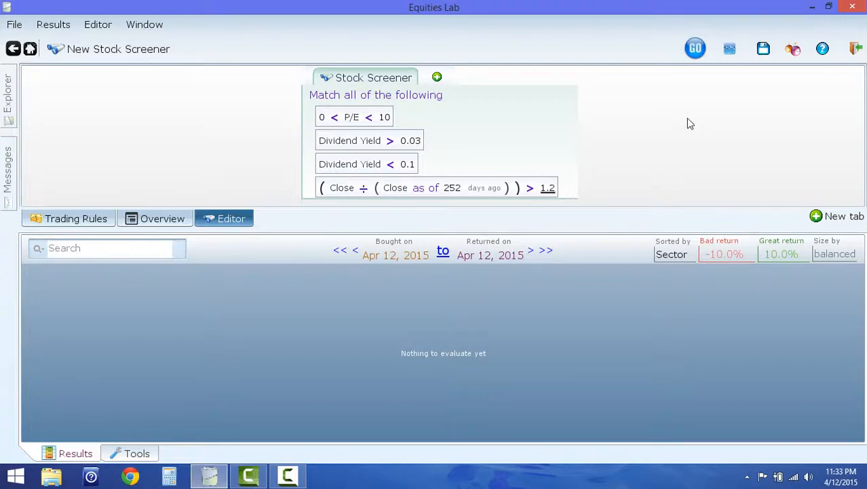
left_click(696, 49)
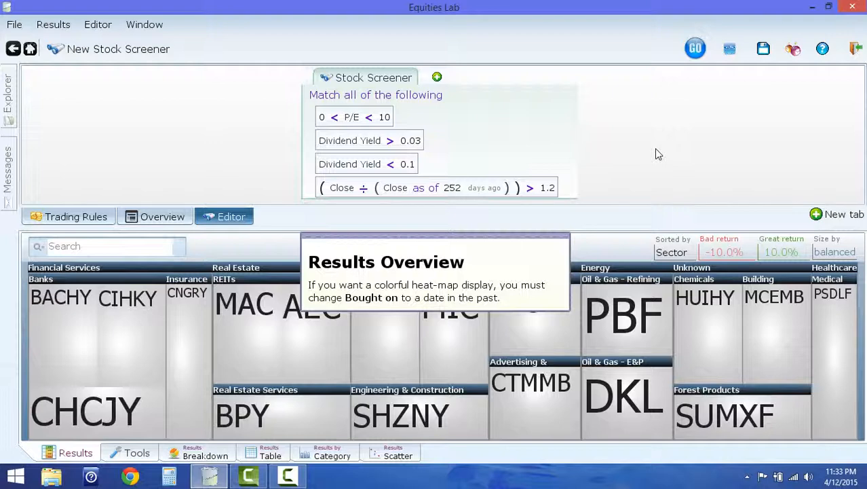
- Dismiss the results overview message and set the heat map's holding period to 10 years
left_click(552, 234)
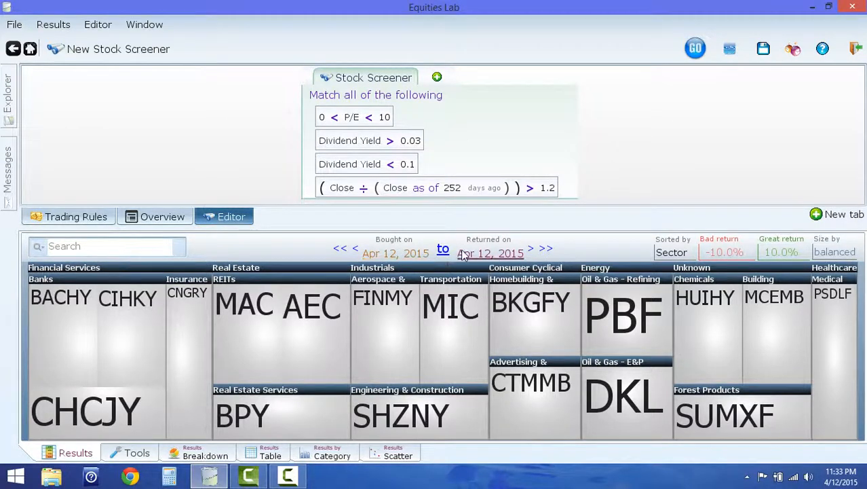
left_click(400, 252)
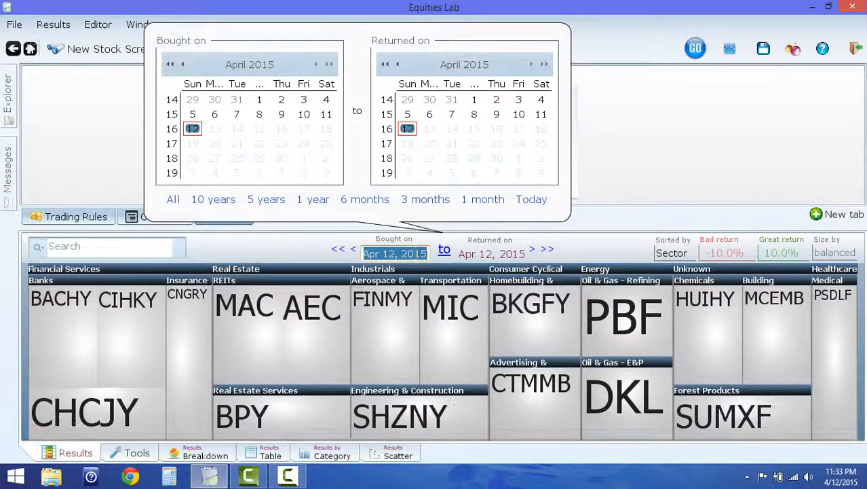
left_click(204, 203)
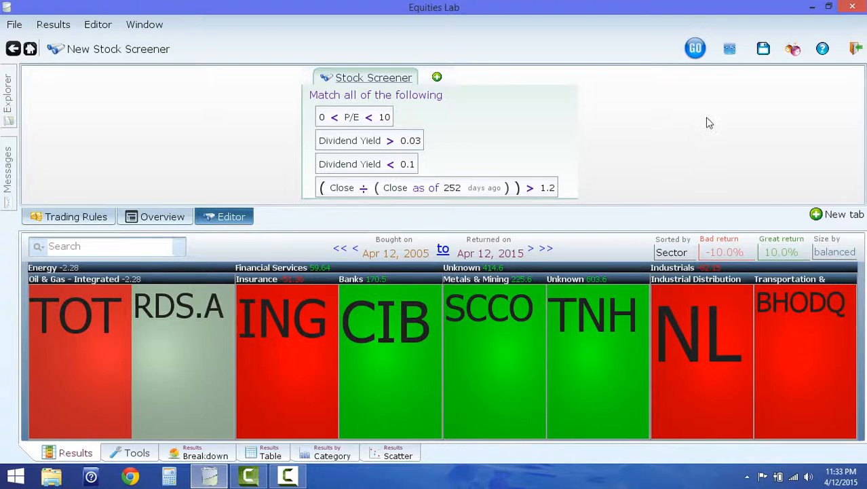
- Run a backtest of the screener, extend its chart range to 10 years and inspect the chart's final date
left_click(731, 50)
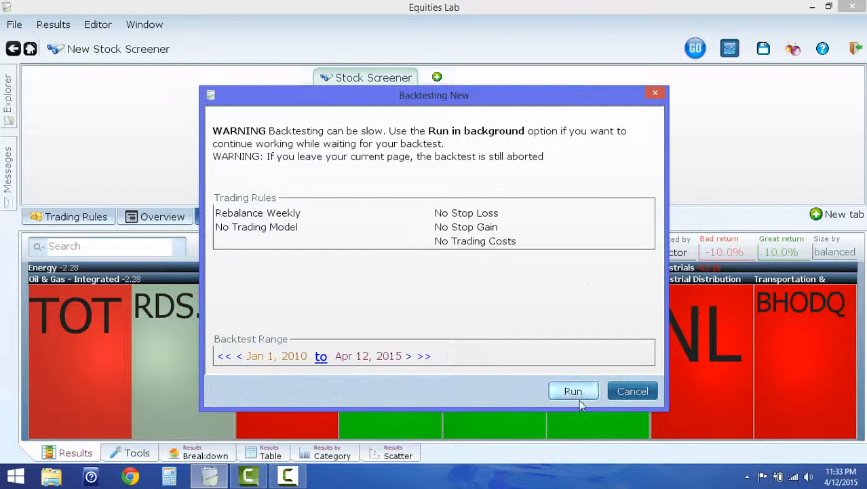
left_click(574, 393)
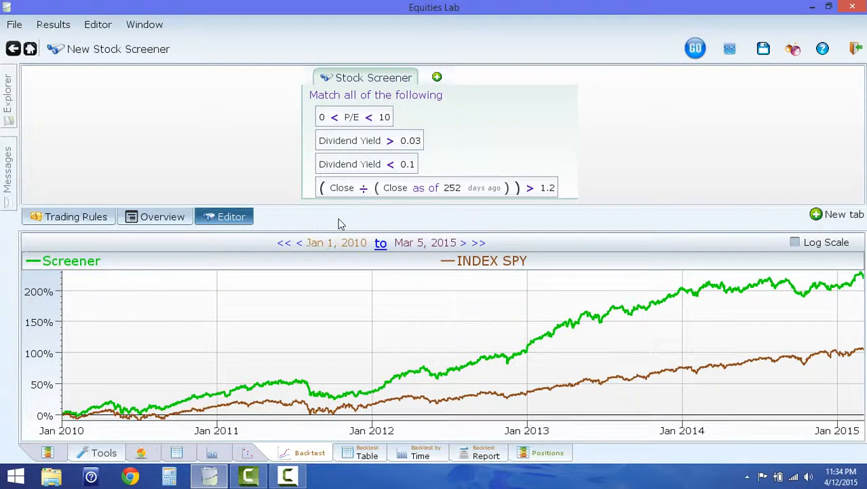
left_click(343, 242)
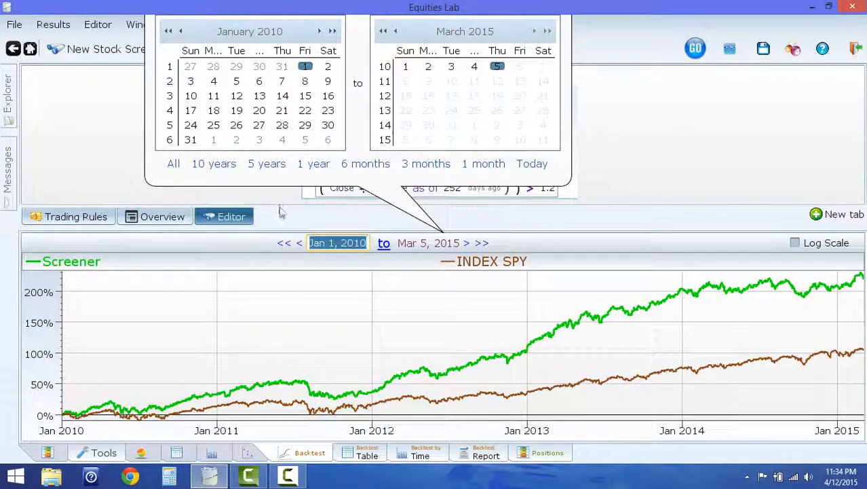
left_click(213, 164)
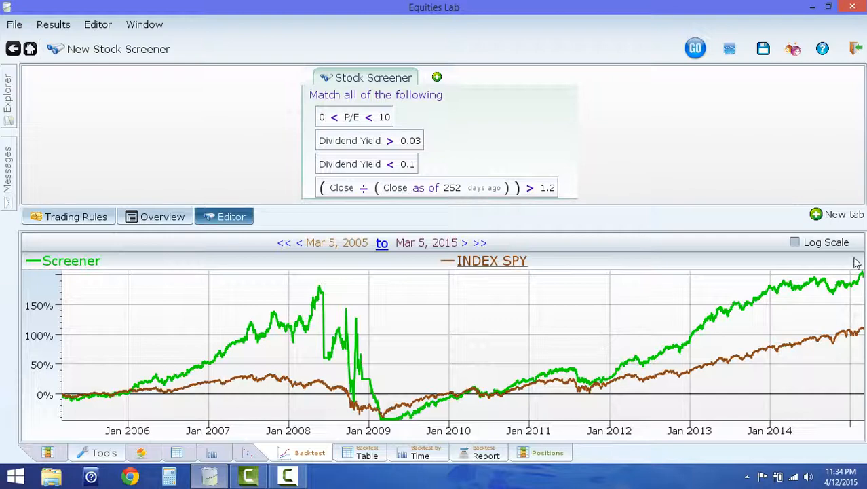
left_click(863, 278)
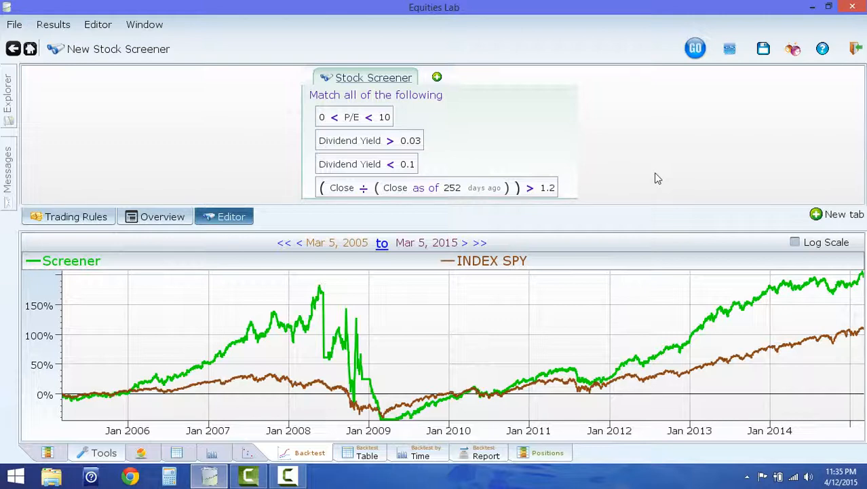
- Change the backtest trading rule to rebalance quarterly and run the backtest again
left_click(87, 221)
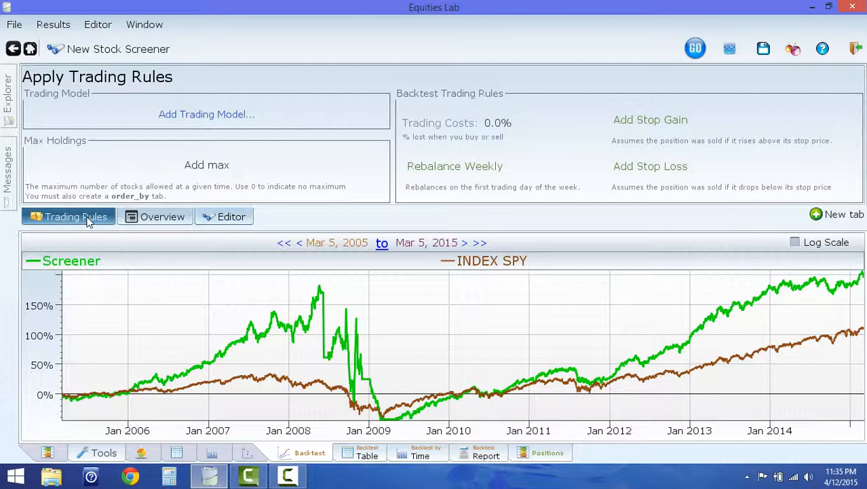
mouse_move(447, 170)
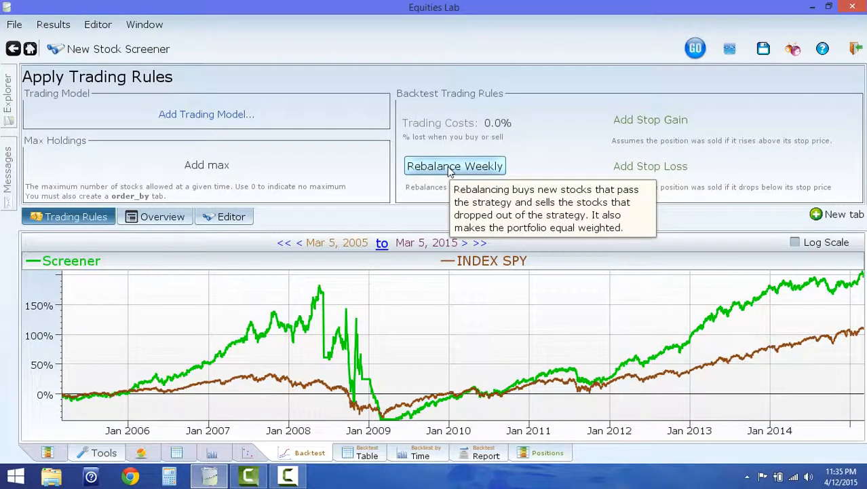
left_click(448, 166)
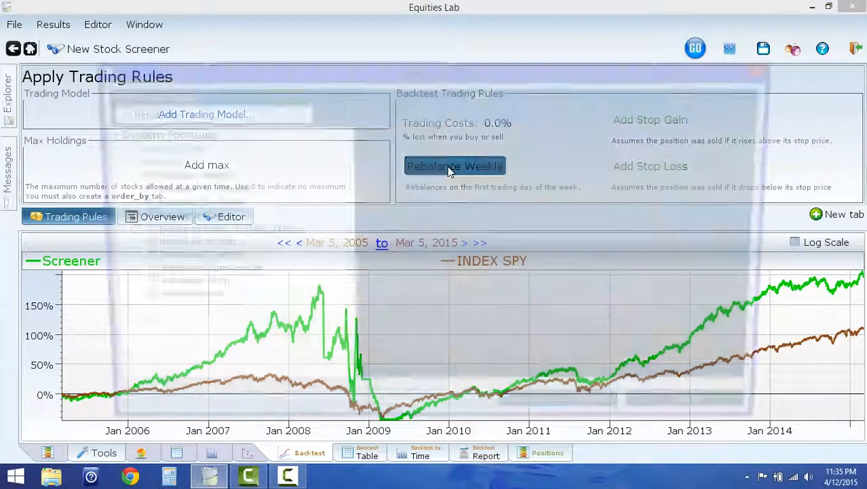
left_click(203, 259)
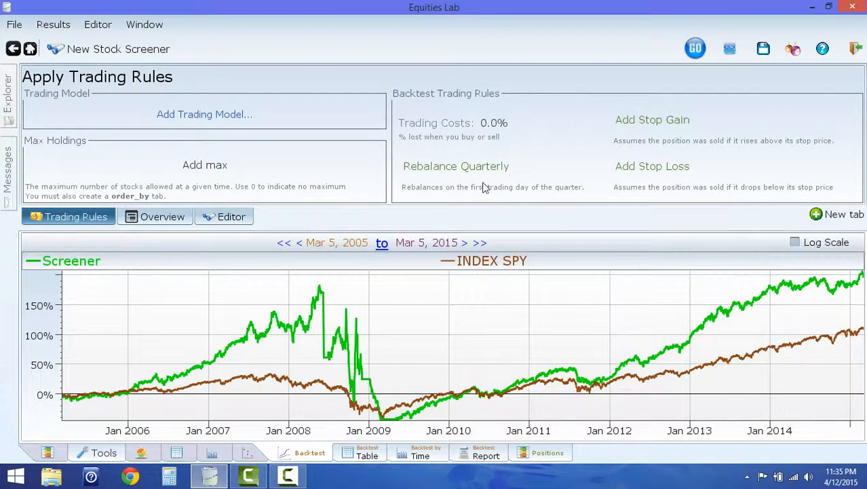
left_click(730, 54)
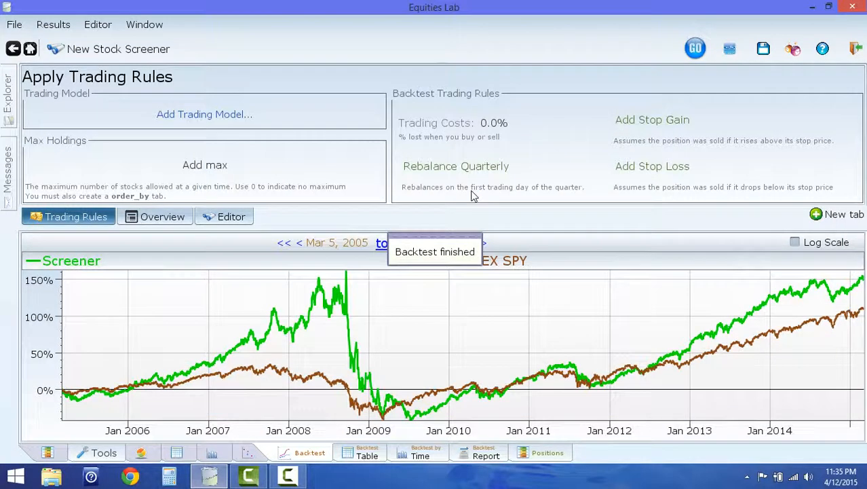
- Check the screener line's cumulative return at the early 2015 end of the backtest chart
left_click(416, 305)
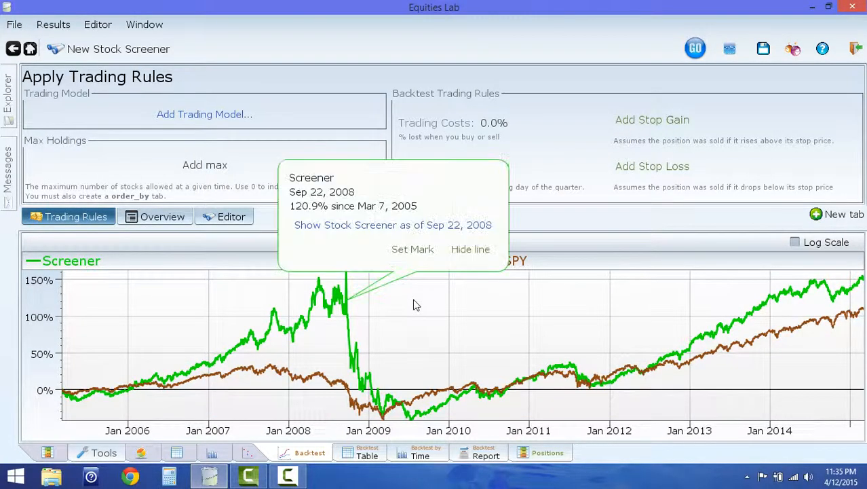
left_click(863, 284)
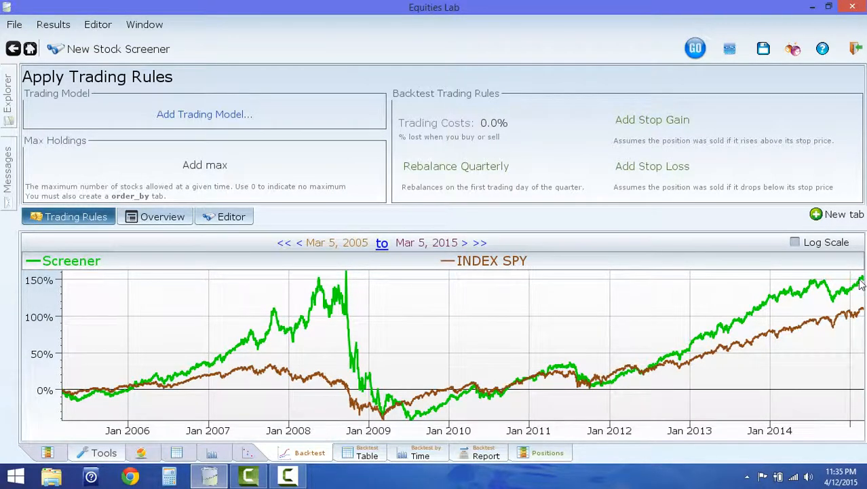
left_click(863, 284)
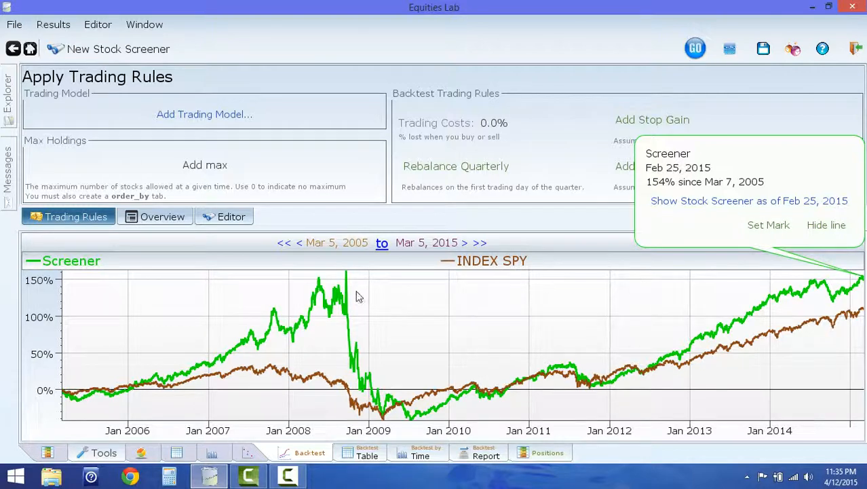
- Inspect points along the screener line's late-2008 drop and show the stock screener as of Oct 9, 2008
left_click(354, 359)
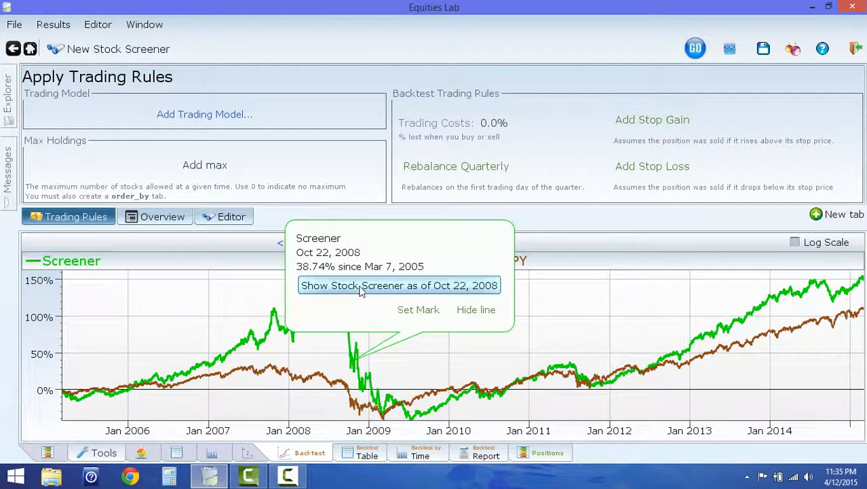
left_click(341, 341)
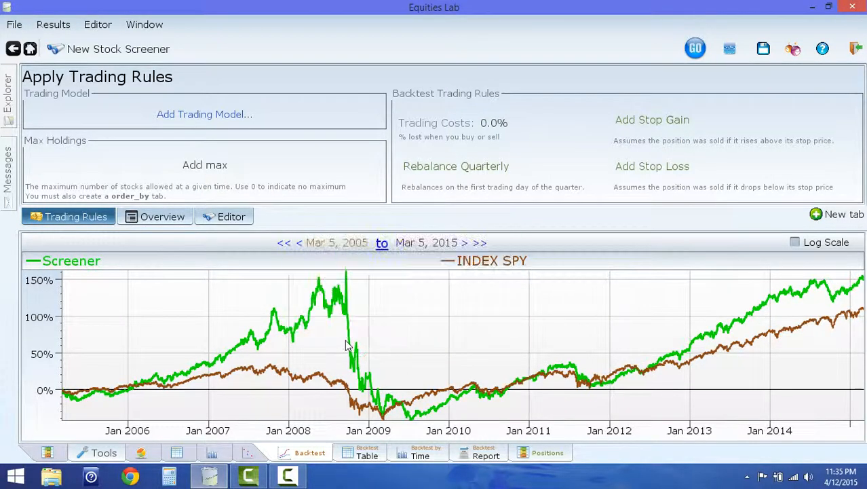
left_click(349, 328)
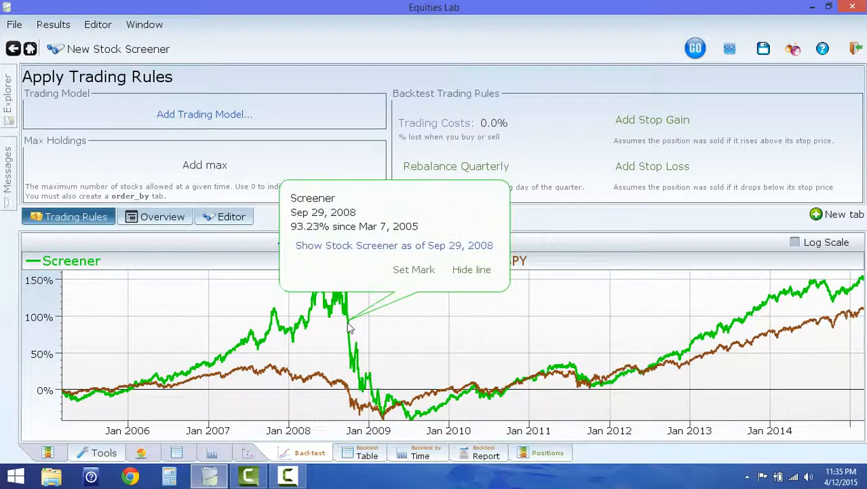
left_click(354, 370)
left_click(353, 356)
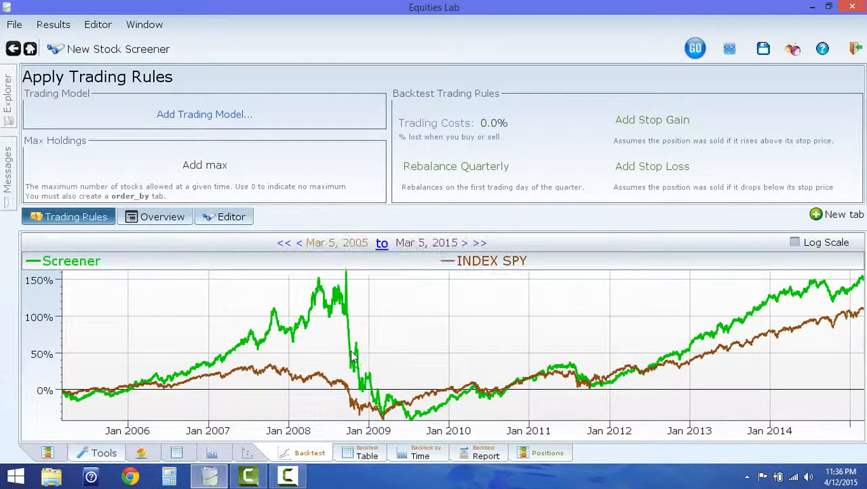
left_click(351, 359)
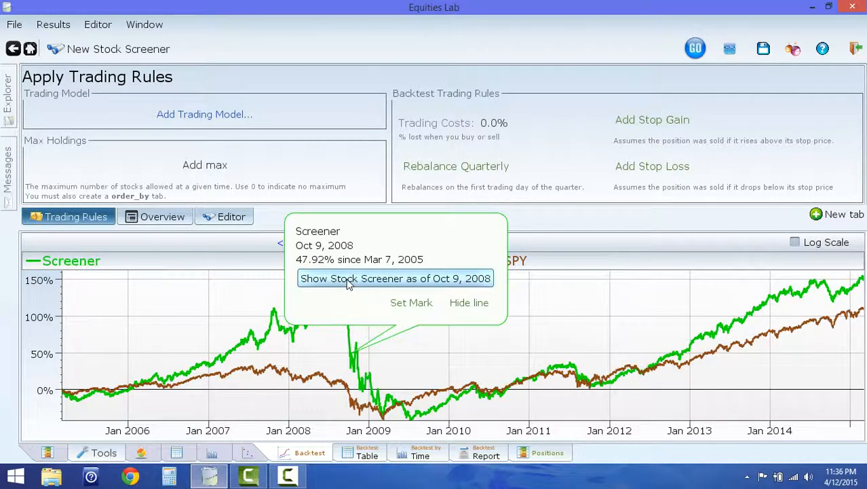
left_click(347, 282)
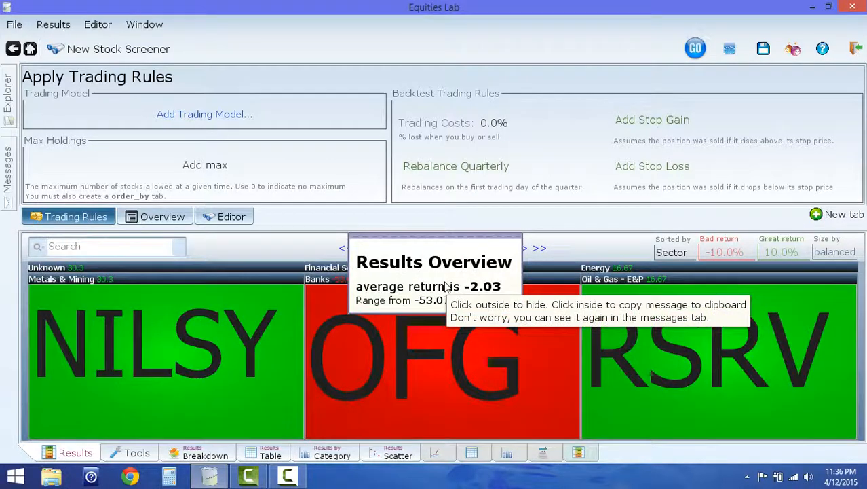
- Examine the Oct 9, 2008 holdings in the heat map and in the results breakdown, returning to the heat map
mouse_move(567, 296)
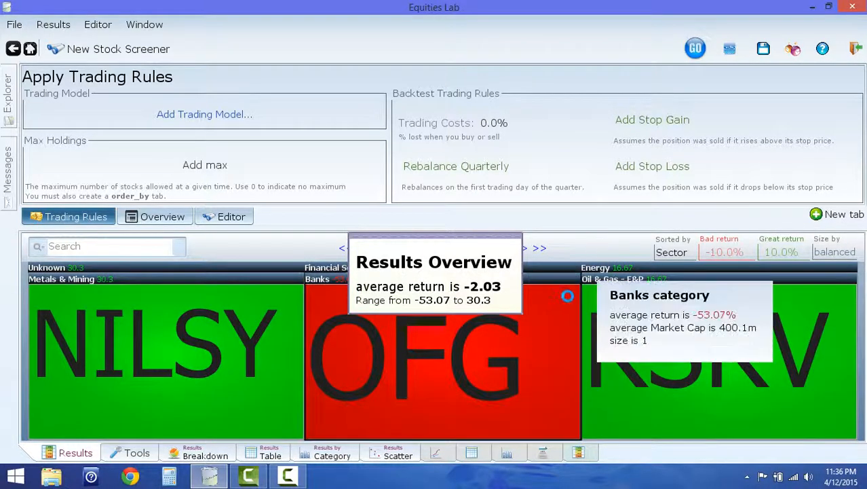
mouse_move(538, 330)
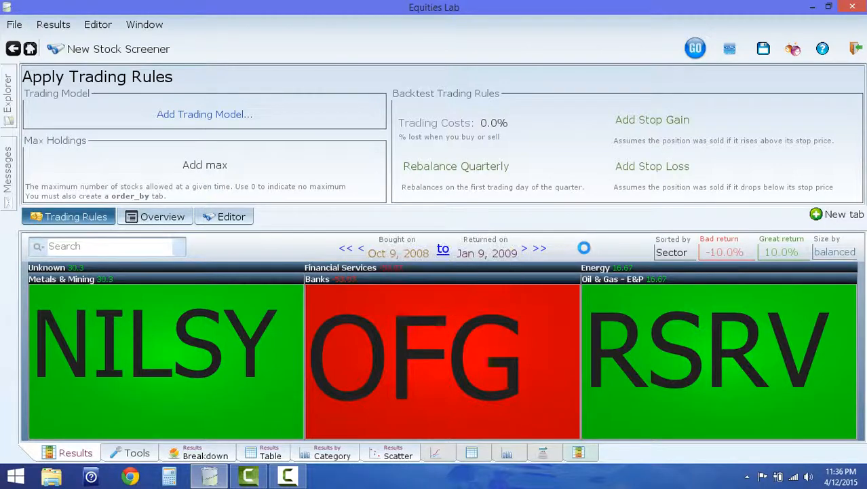
left_click(199, 452)
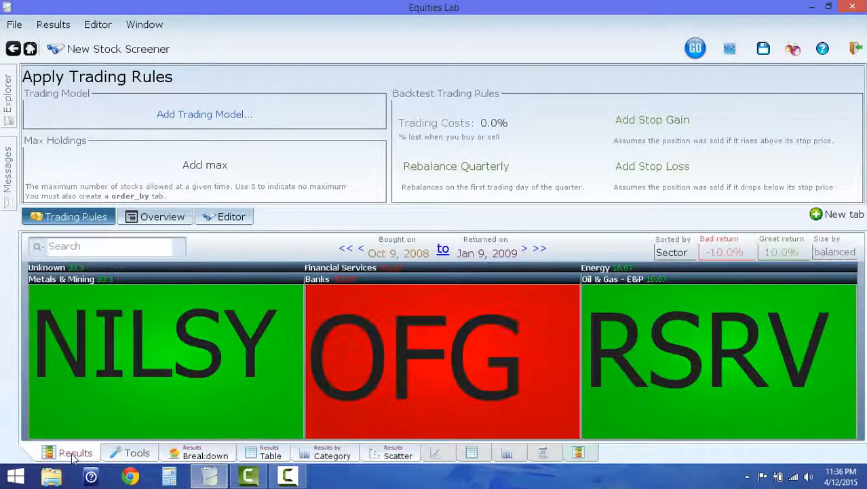
left_click(73, 455)
- Rerun the backtest and review the screener against INDEX SPY in the dated returns table and by year
left_click(729, 47)
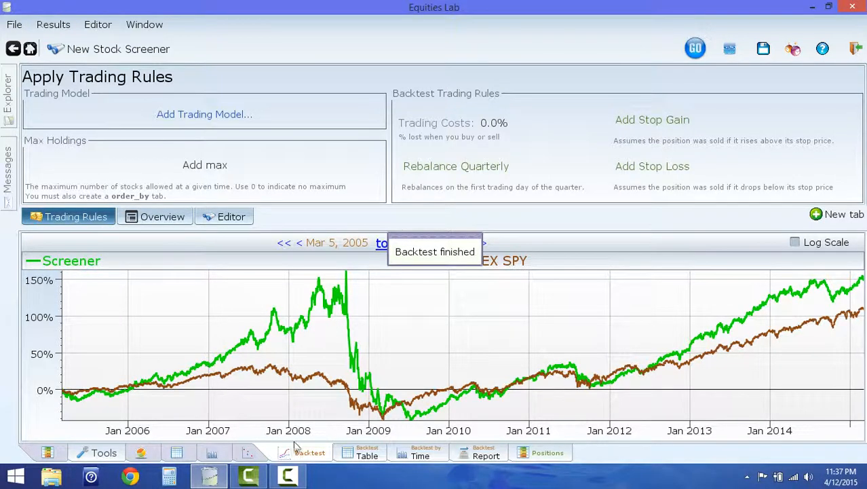
left_click(366, 454)
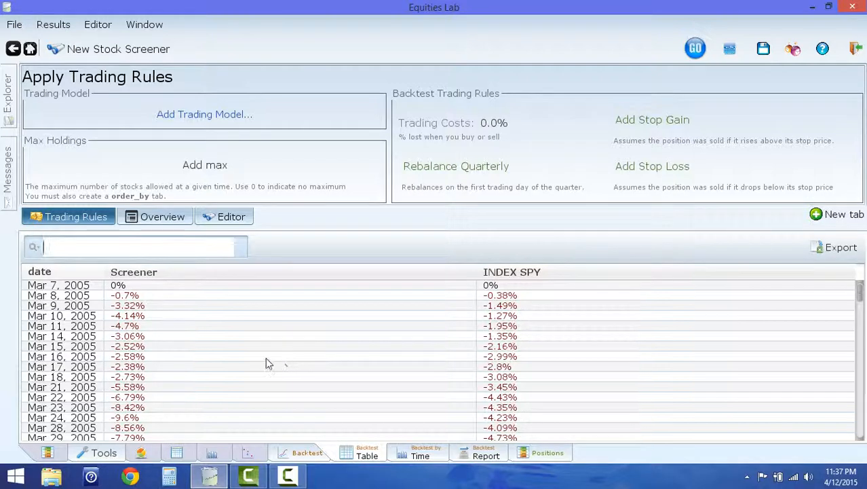
scroll(264, 360, "down", 20)
scroll(249, 359, "down", 20)
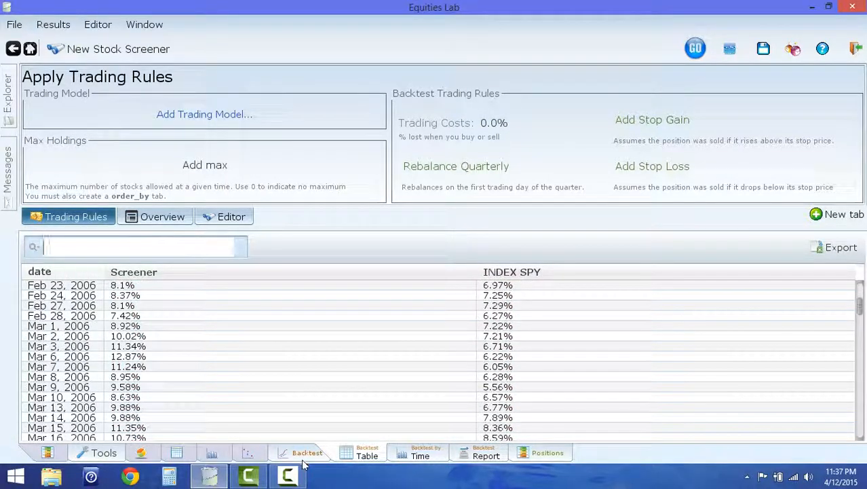
scroll(274, 365, "down", 20)
scroll(275, 364, "down", 20)
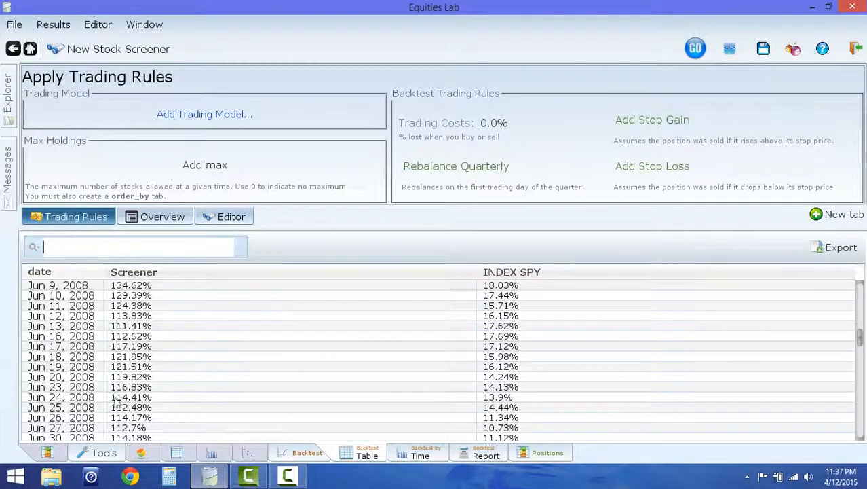
scroll(299, 355, "down", 20)
scroll(298, 356, "down", 20)
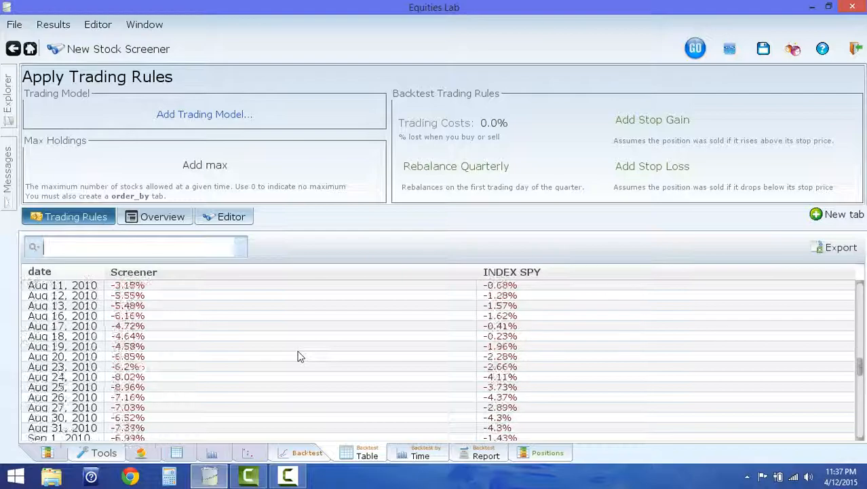
scroll(299, 356, "down", 20)
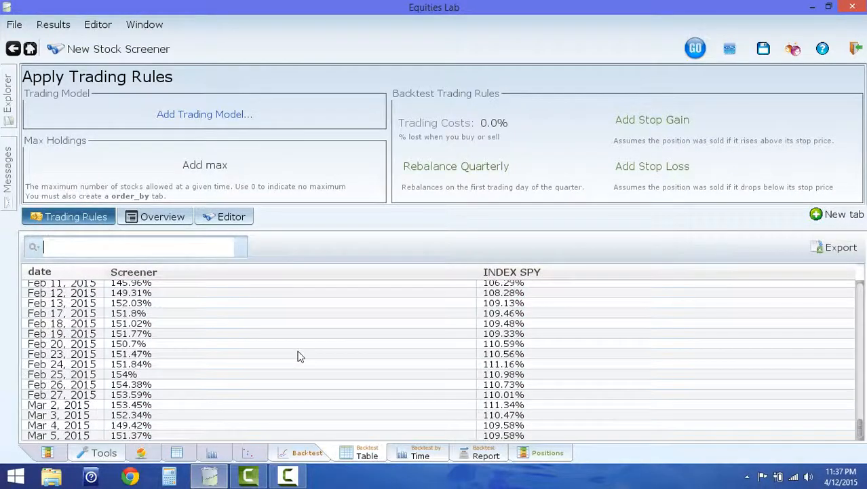
left_click(421, 454)
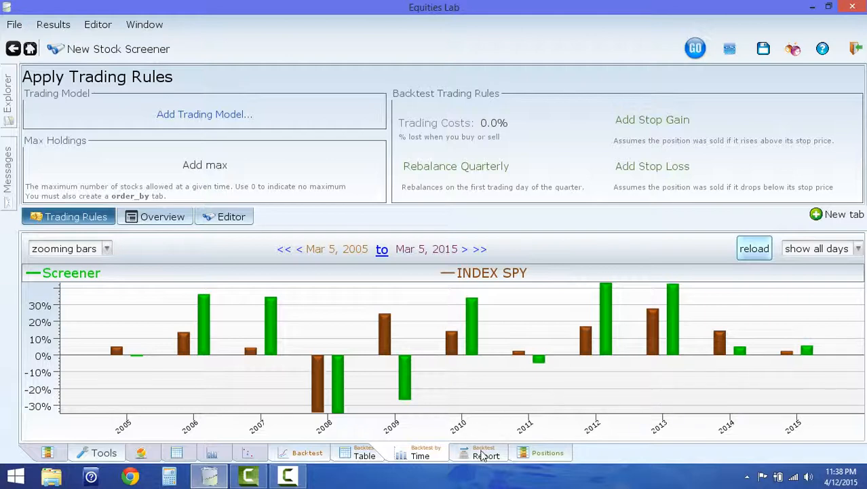
- Show the backtest positions as a sector heat map and drill down into Financial Services
left_click(545, 454)
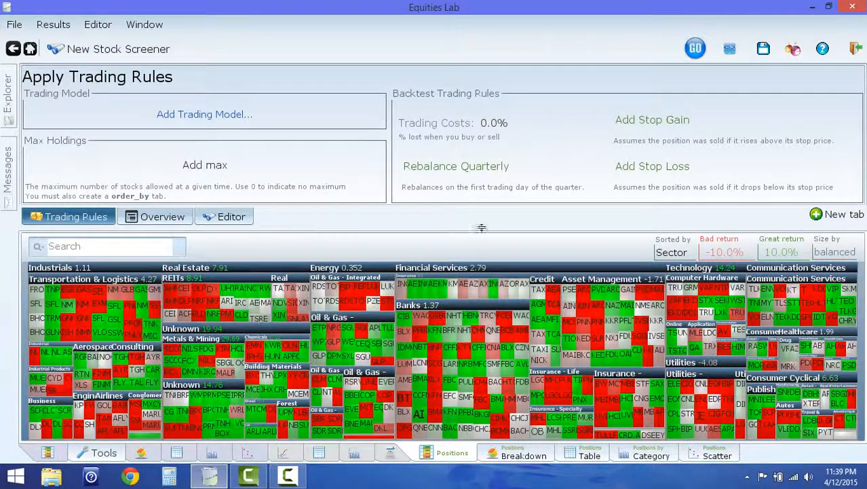
mouse_move(576, 277)
mouse_move(361, 283)
mouse_move(501, 269)
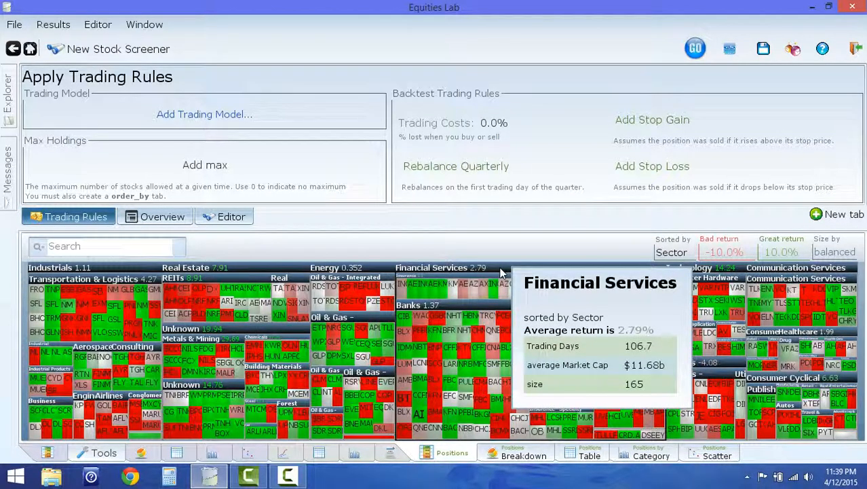
right_click(502, 272)
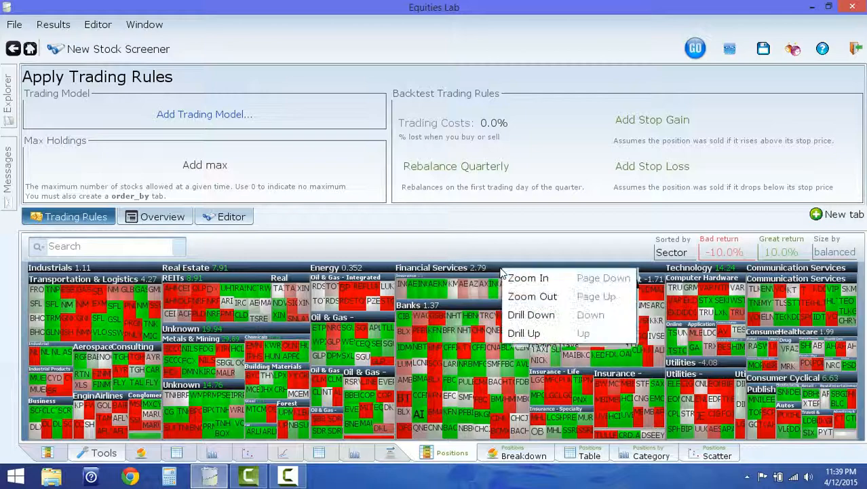
left_click(533, 319)
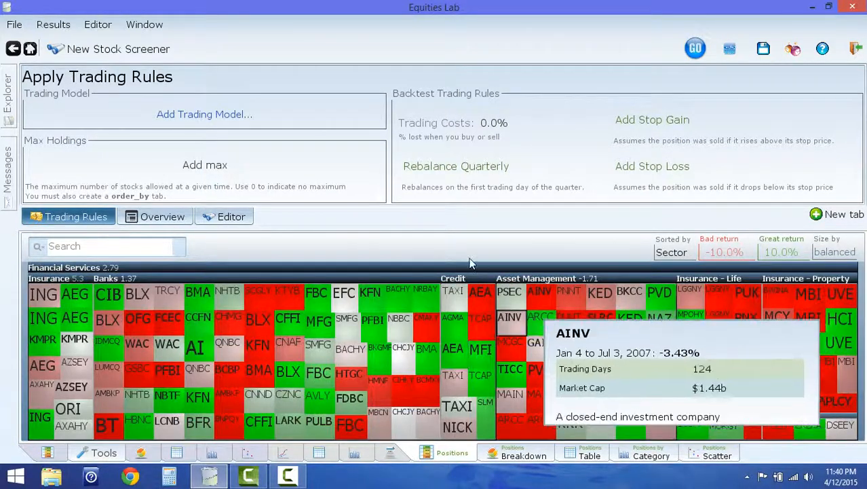